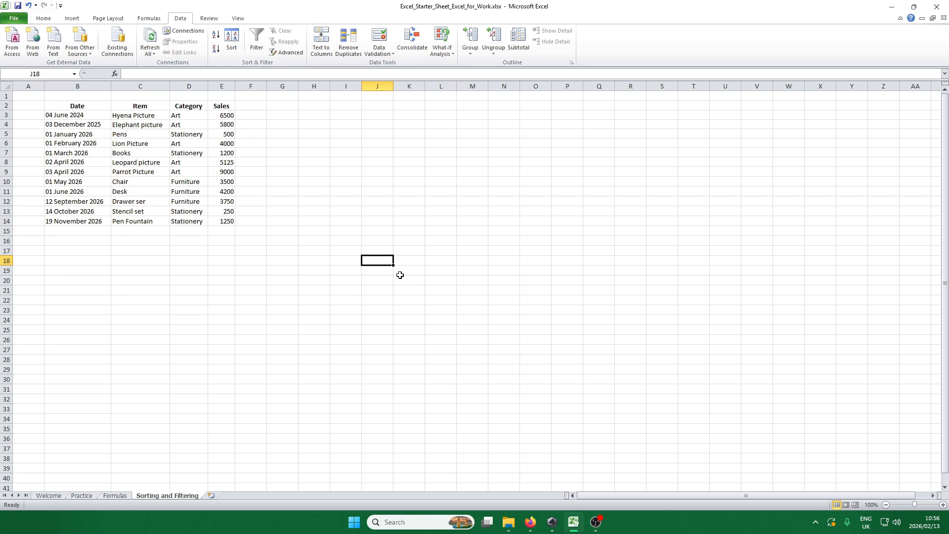
{"action": "left_click", "coordinate": [251, 280]}
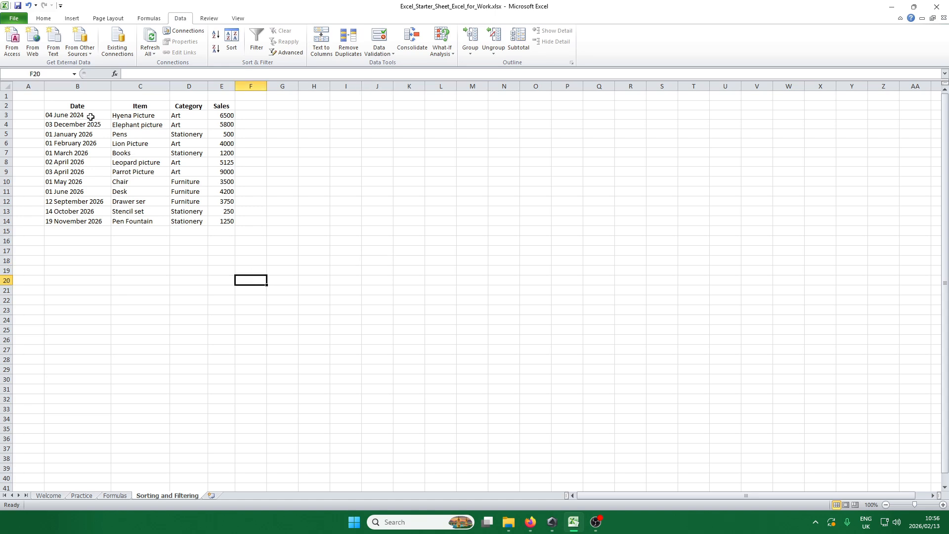
{"action": "left_click", "coordinate": [51, 21]}
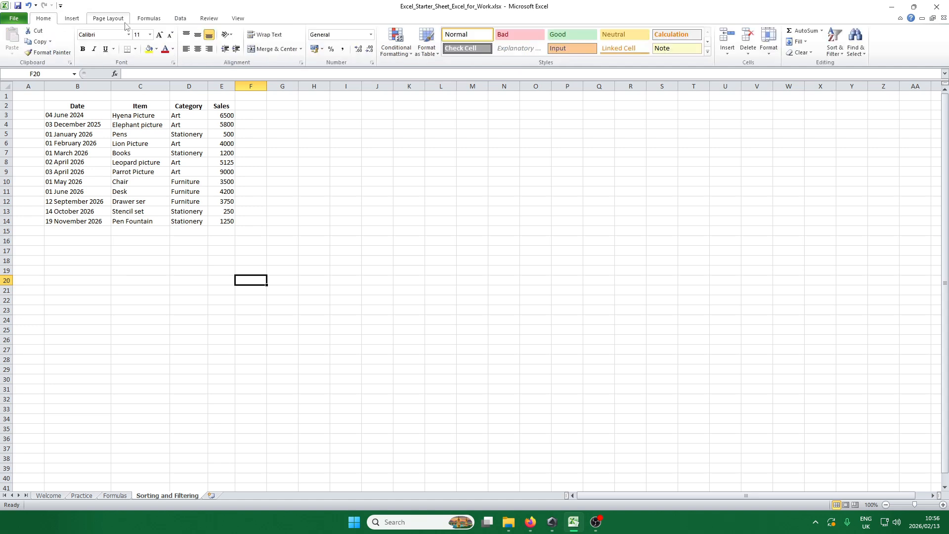
{"action": "left_click", "coordinate": [180, 21]}
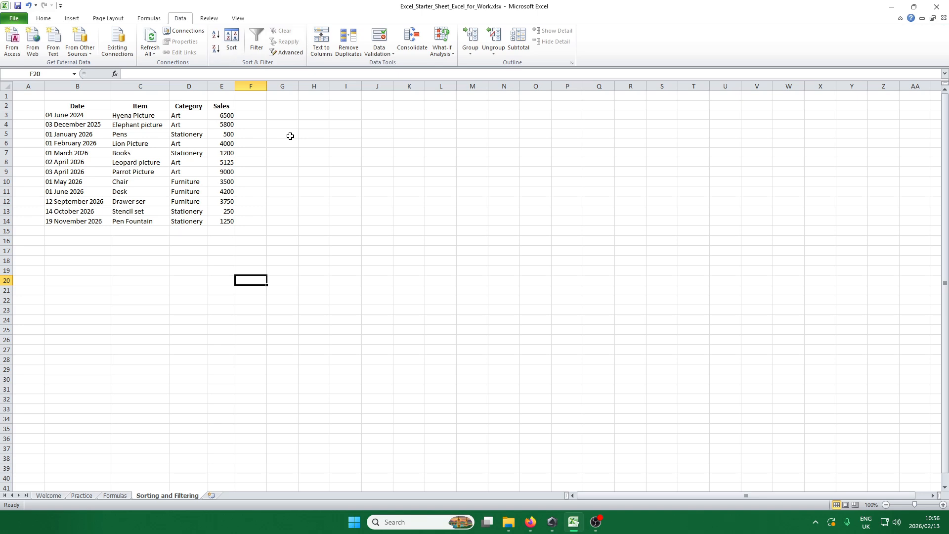
{"action": "left_click_drag", "start_coordinate": [92, 113], "coordinate": [89, 217]}
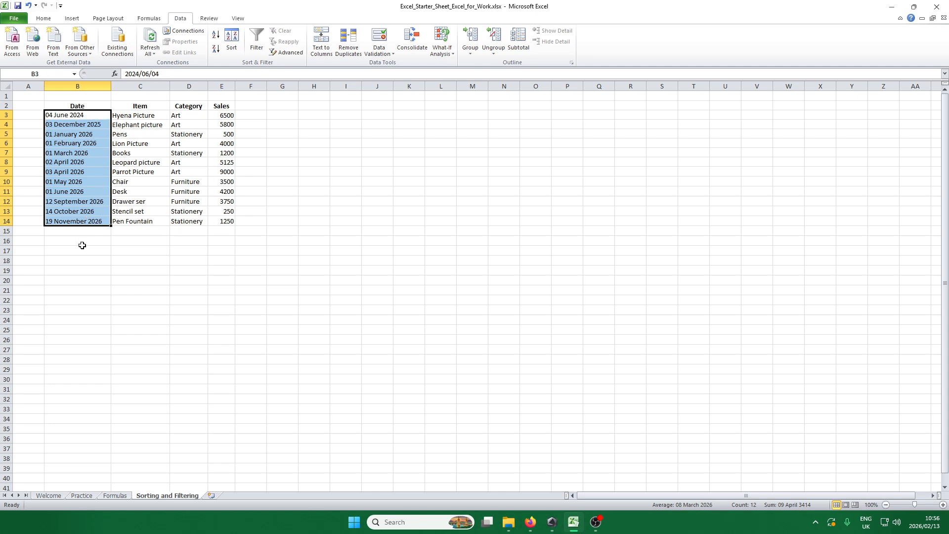
{"action": "left_click", "coordinate": [260, 152]}
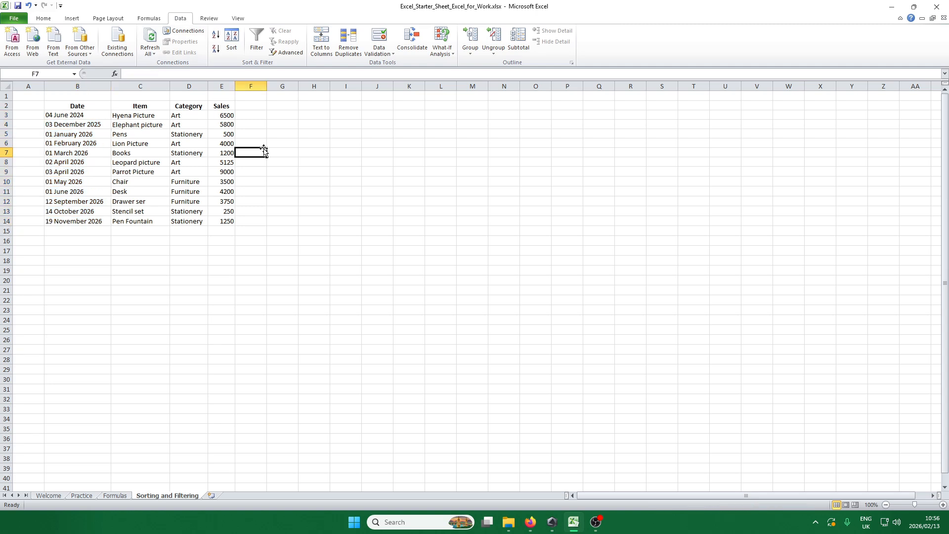
- Sort the sales table by date from newest to oldest and check the values in the Desk record
{"action": "left_click", "coordinate": [92, 113]}
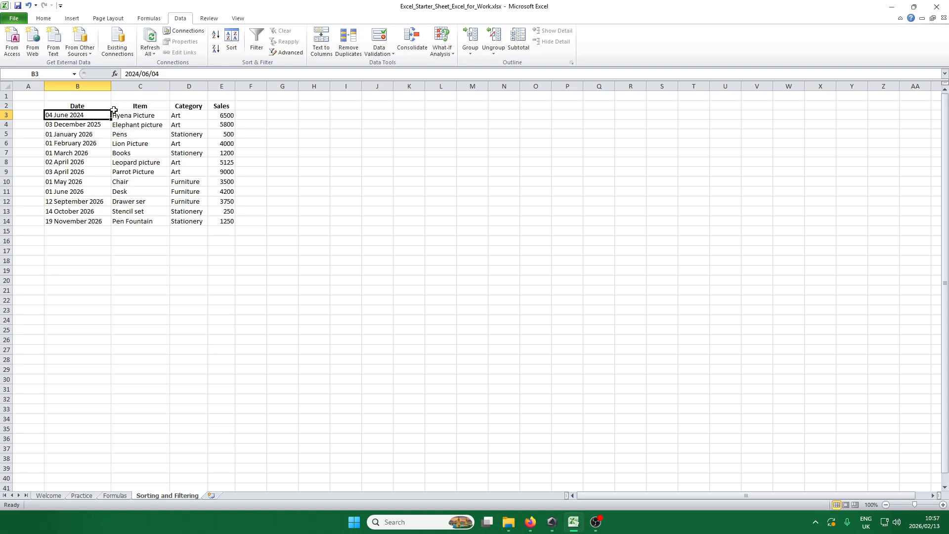
{"action": "left_click", "coordinate": [216, 50]}
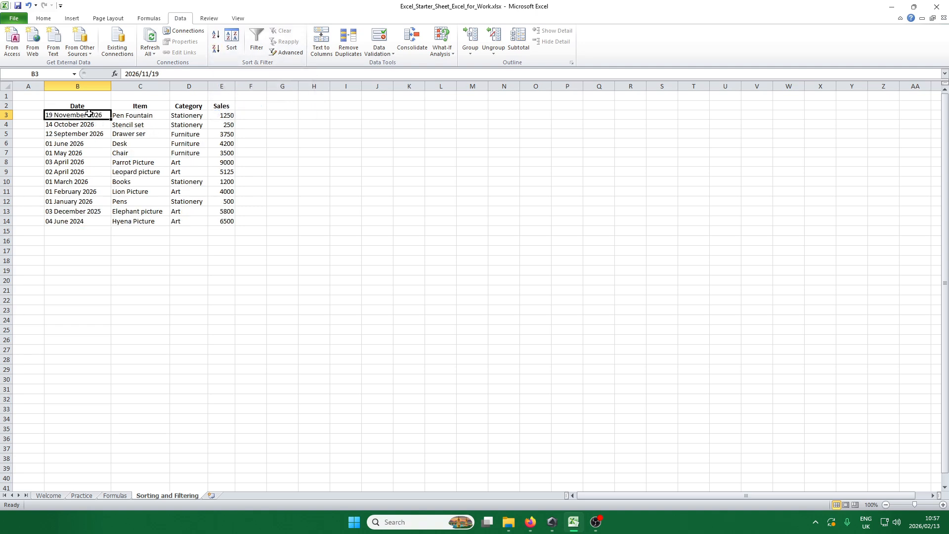
{"action": "left_click", "coordinate": [79, 221]}
{"action": "left_click", "coordinate": [95, 114]}
{"action": "left_click", "coordinate": [83, 143]}
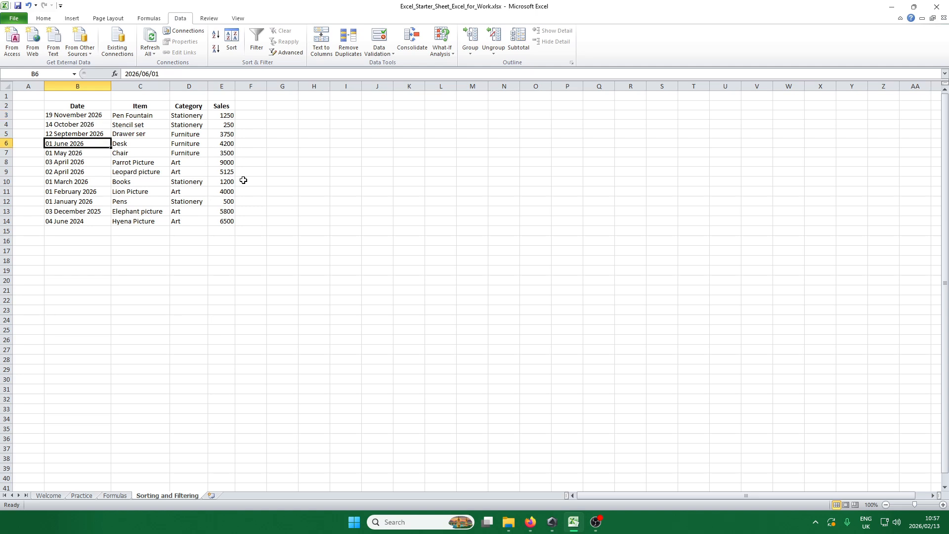
{"action": "left_click", "coordinate": [134, 142]}
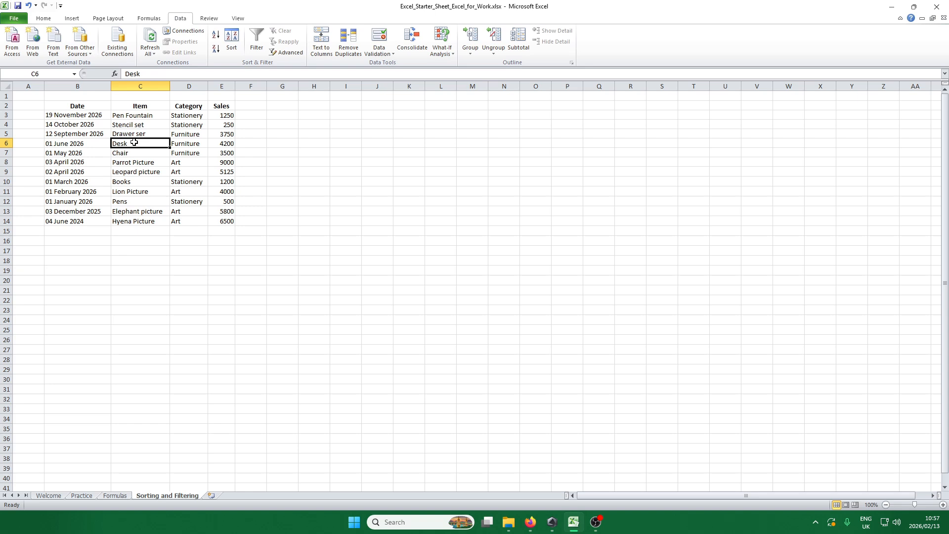
{"action": "left_click", "coordinate": [194, 143]}
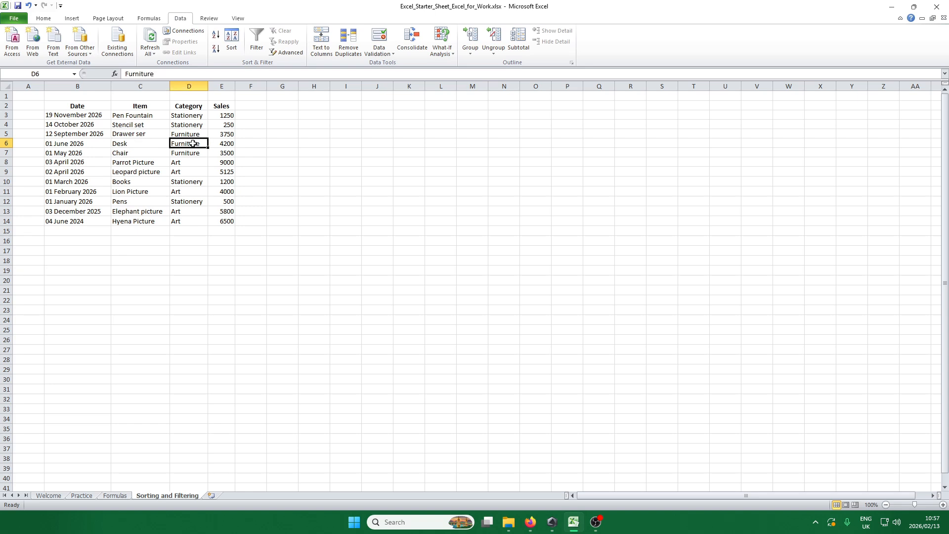
{"action": "left_click", "coordinate": [231, 142]}
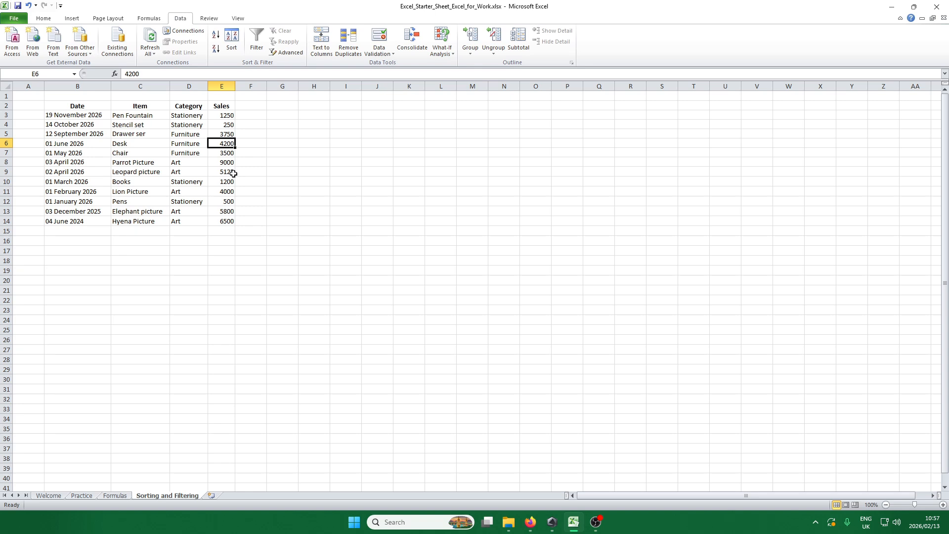
- Sort the table by date from oldest to newest and check the Desk record across its columns
{"action": "left_click", "coordinate": [75, 143]}
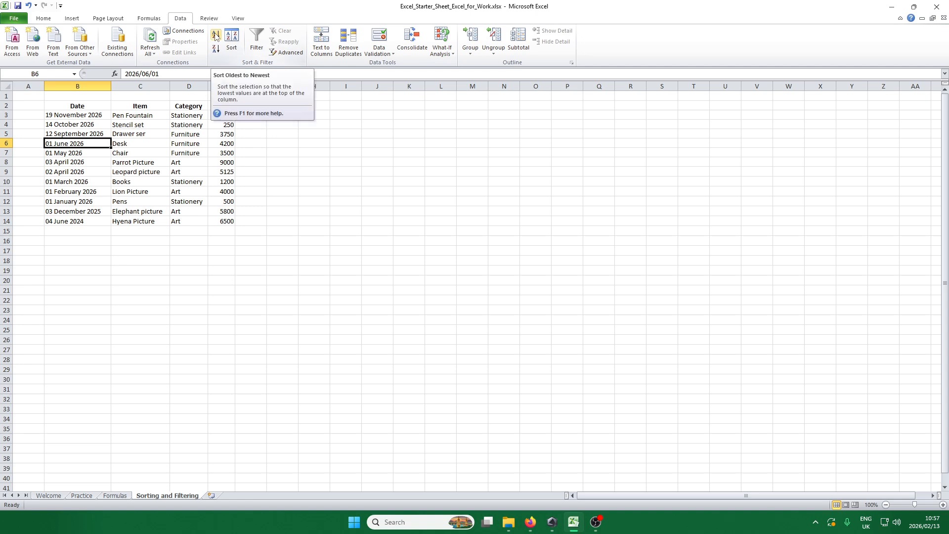
{"action": "left_click", "coordinate": [215, 35]}
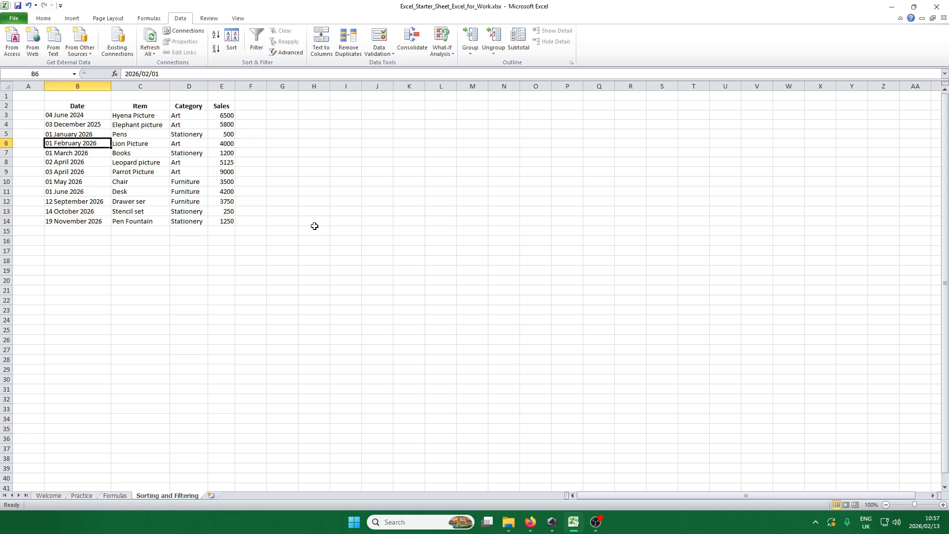
{"action": "left_click", "coordinate": [75, 192]}
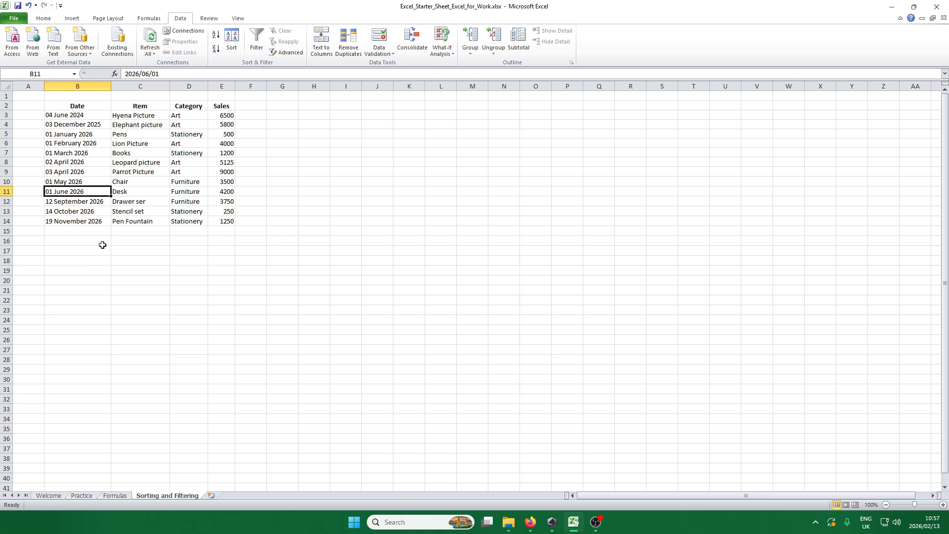
{"action": "left_click", "coordinate": [144, 193]}
{"action": "left_click", "coordinate": [199, 191]}
{"action": "left_click", "coordinate": [225, 191]}
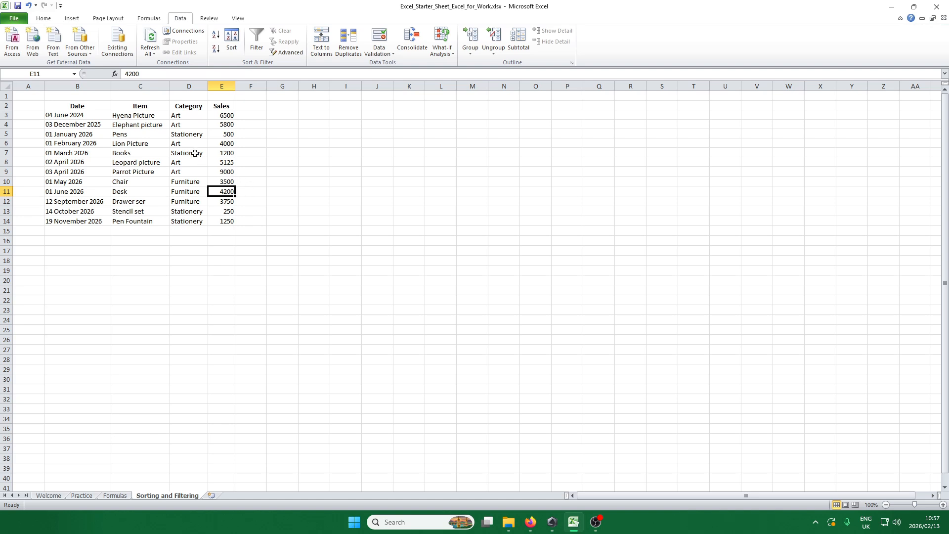
- Sort the table alphabetically by item from A to Z
{"action": "left_click", "coordinate": [155, 116]}
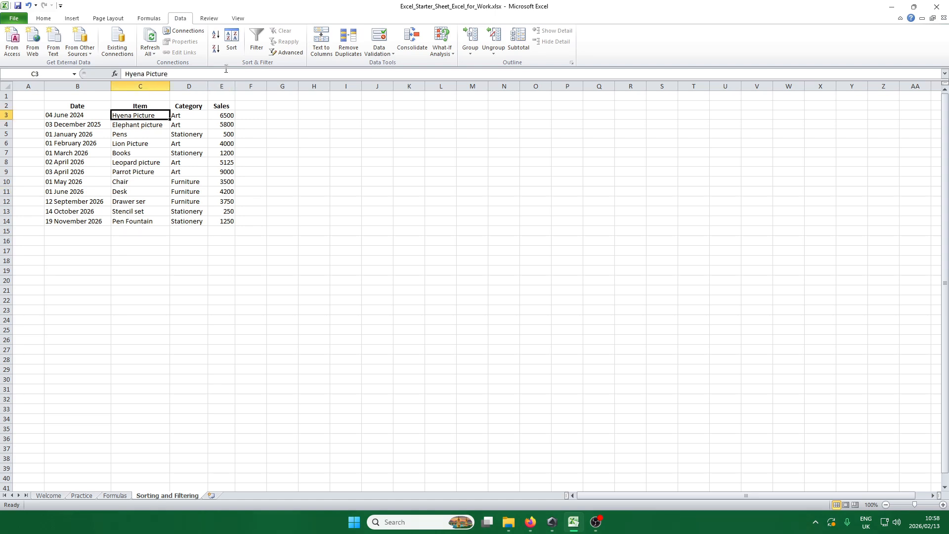
{"action": "left_click", "coordinate": [216, 36]}
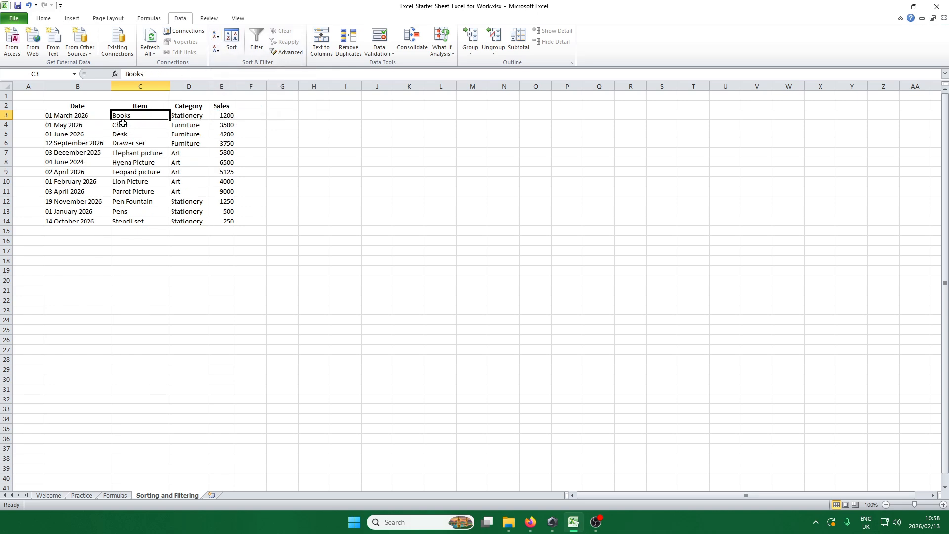
- Correct the item name "Drawer ser" in cell C6 to "Drawer set"
{"action": "left_click", "coordinate": [149, 143]}
{"action": "left_click", "coordinate": [168, 77]}
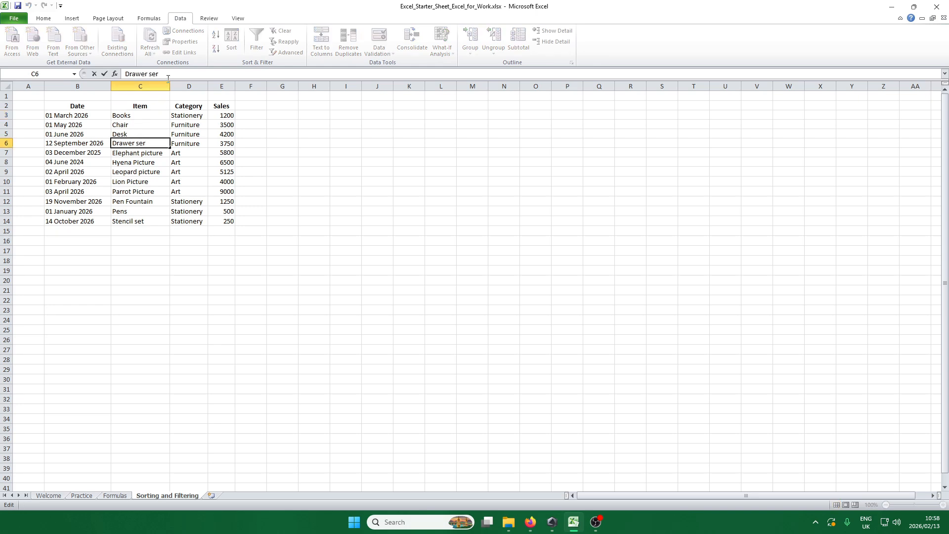
{"action": "key", "text": "BackSpace"}
{"action": "type", "text": "t"}
{"action": "left_click", "coordinate": [147, 154]}
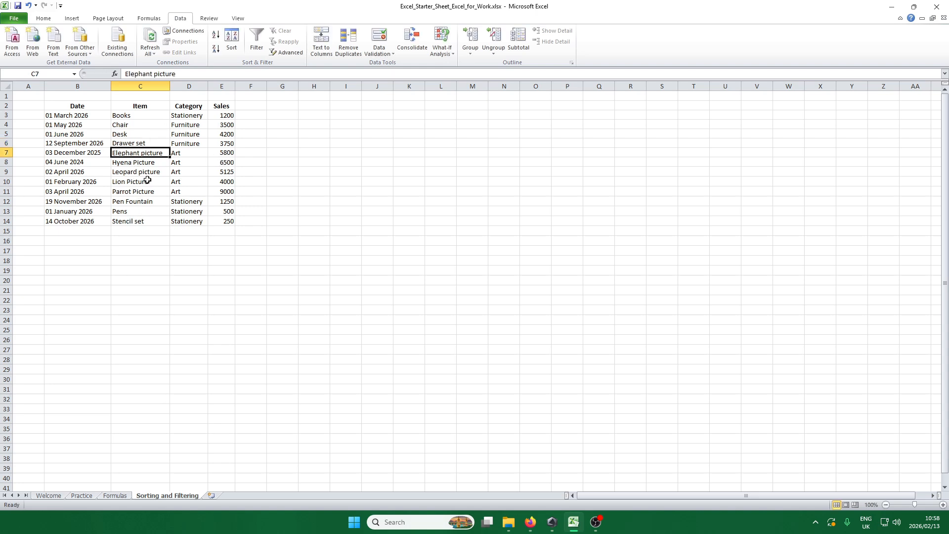
- Check the Desk record across its columns and re-sort the table by date from oldest to newest
{"action": "left_click", "coordinate": [75, 133]}
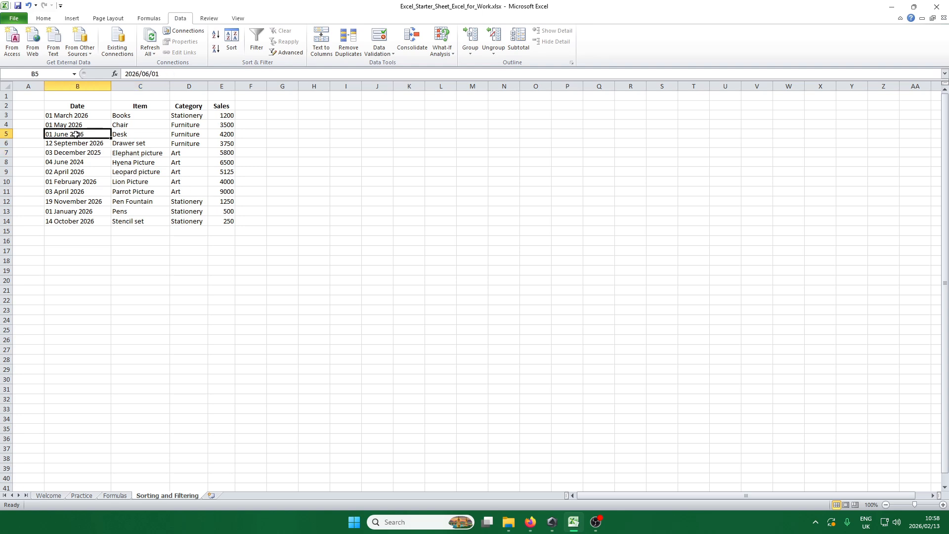
{"action": "left_click", "coordinate": [137, 134]}
{"action": "left_click", "coordinate": [189, 134]}
{"action": "left_click", "coordinate": [230, 134]}
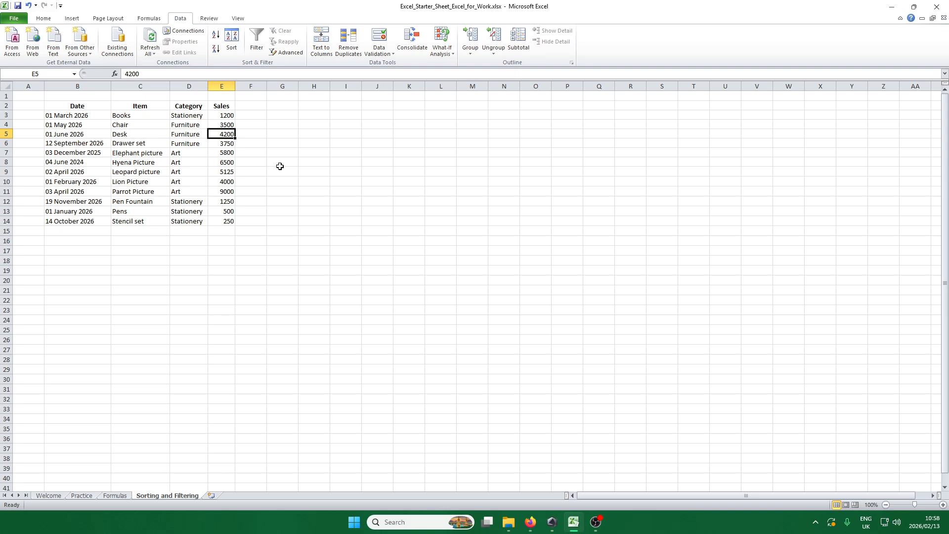
{"action": "left_click", "coordinate": [89, 118]}
{"action": "left_click", "coordinate": [216, 35]}
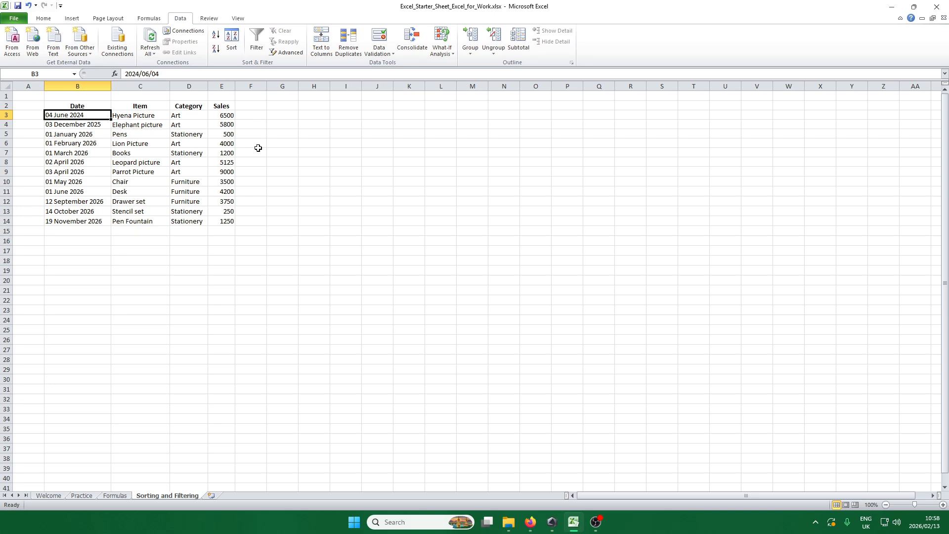
{"action": "left_click", "coordinate": [230, 50]}
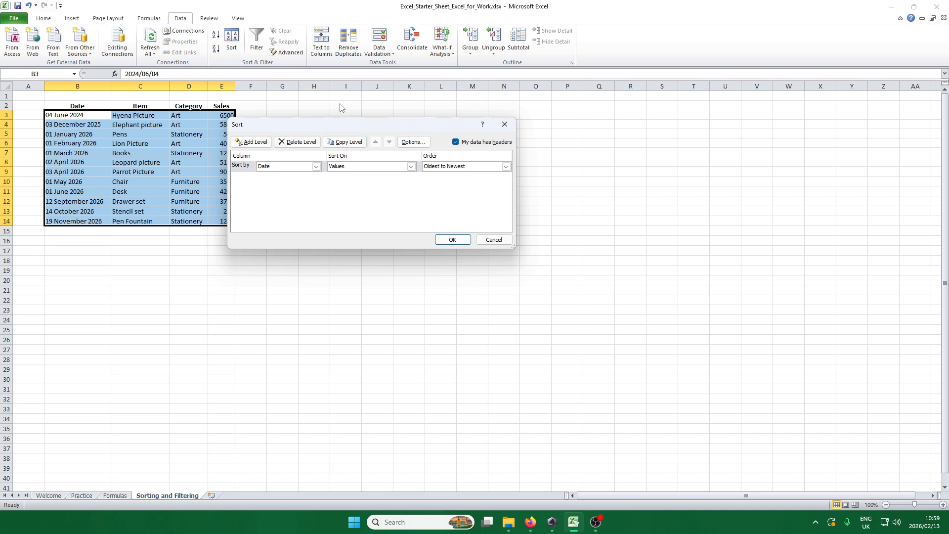
{"action": "left_click_drag", "start_coordinate": [353, 133], "coordinate": [394, 133]}
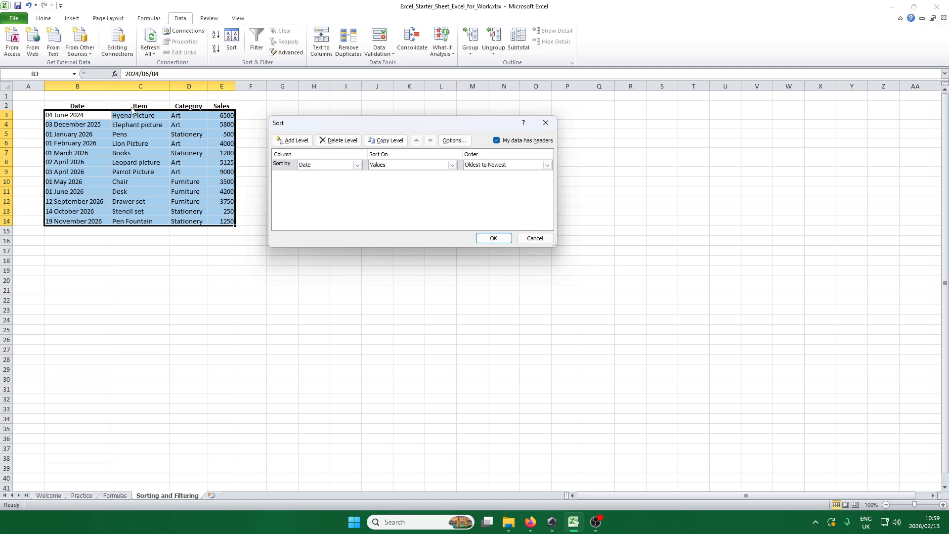
{"action": "left_click", "coordinate": [546, 122]}
{"action": "left_click_drag", "start_coordinate": [77, 105], "coordinate": [203, 103]}
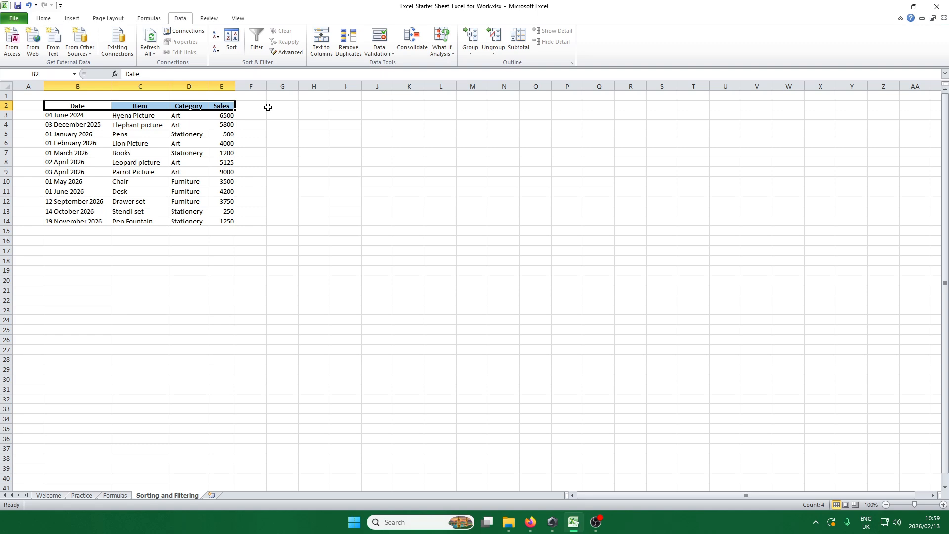
- Custom-sort the table by Category values from A to Z and check the sales figures of the Stationery rows
{"action": "left_click", "coordinate": [83, 115]}
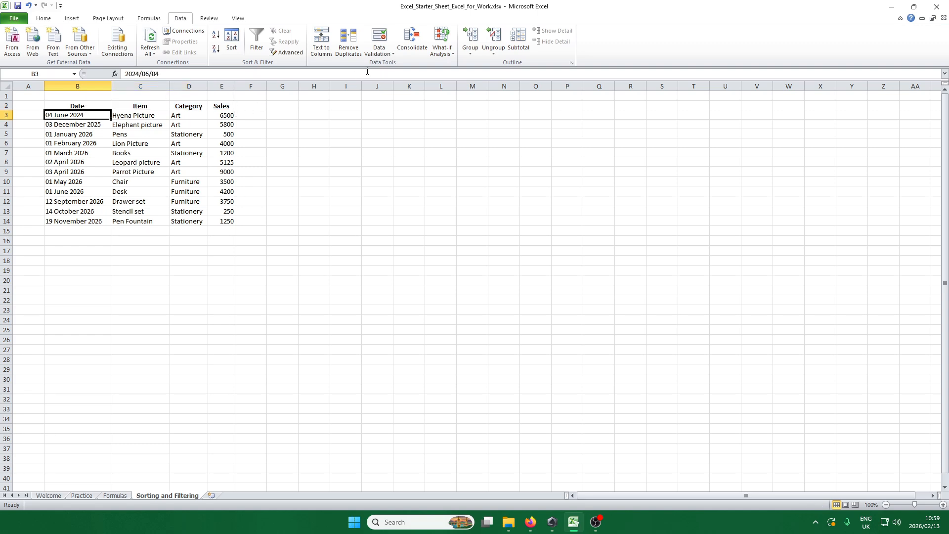
{"action": "left_click", "coordinate": [232, 41]}
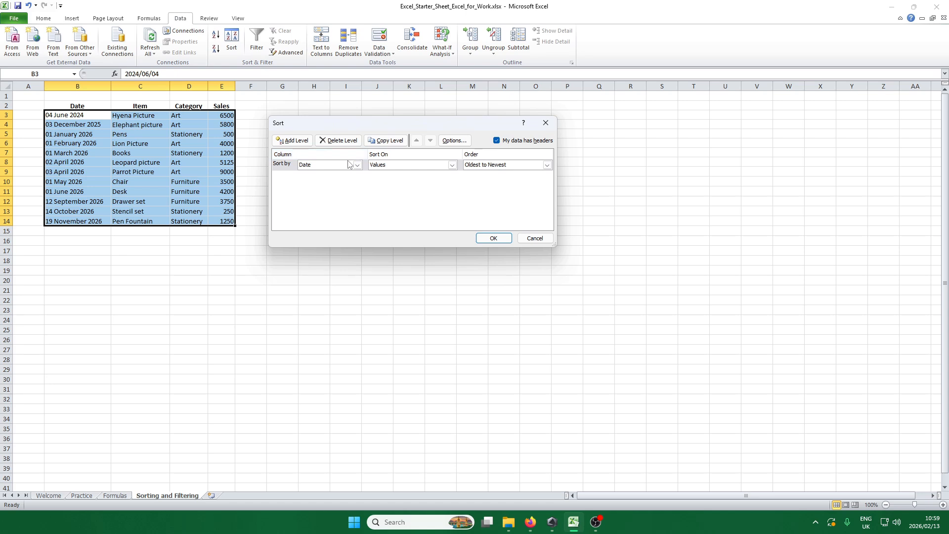
{"action": "left_click", "coordinate": [357, 165]}
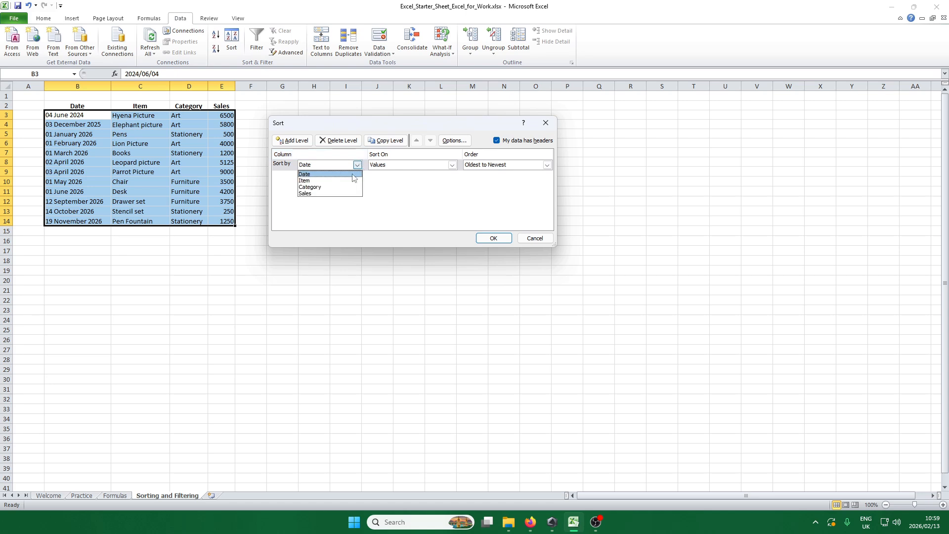
{"action": "left_click", "coordinate": [330, 188]}
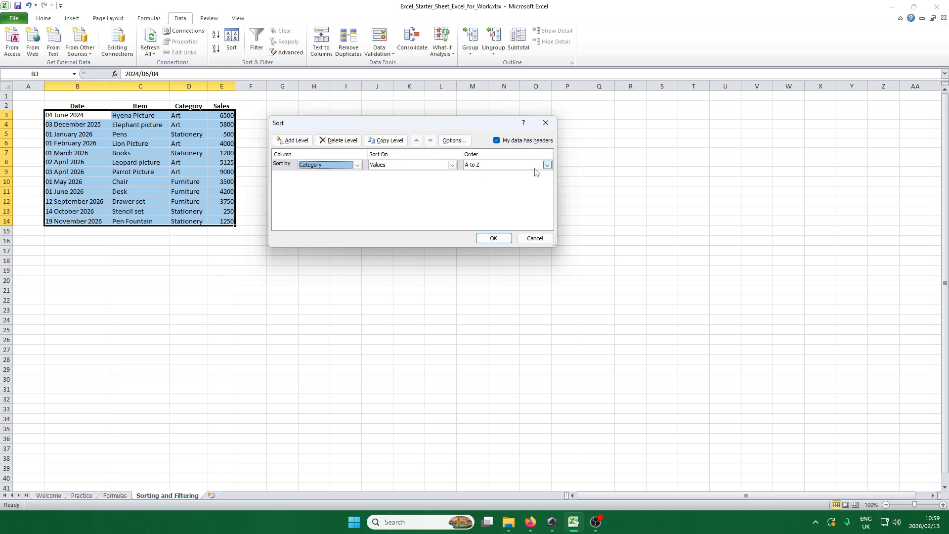
{"action": "left_click", "coordinate": [501, 237]}
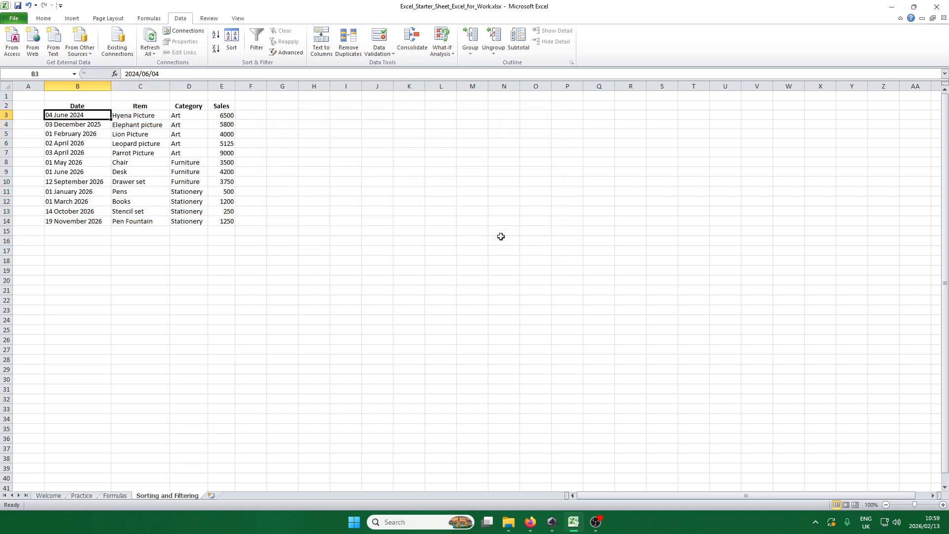
{"action": "left_click_drag", "start_coordinate": [194, 114], "coordinate": [186, 221]}
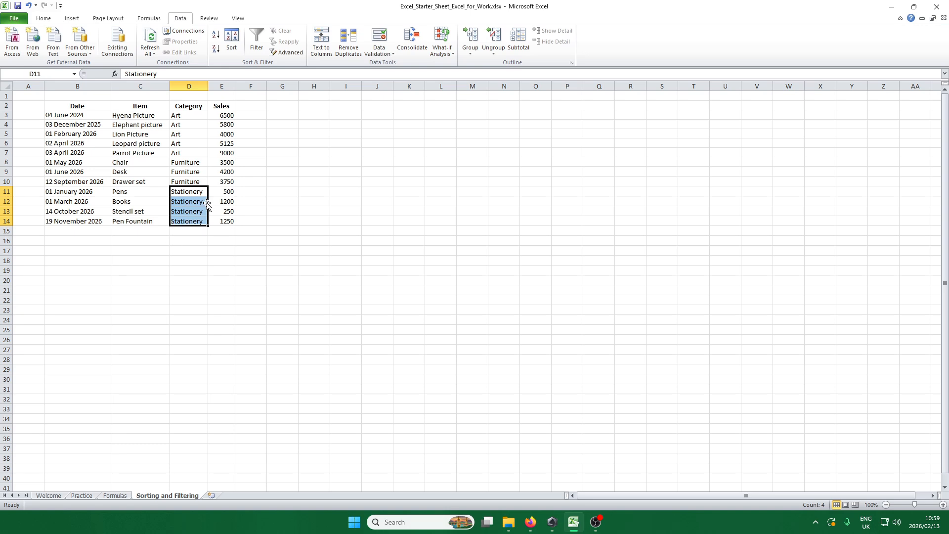
{"action": "left_click", "coordinate": [222, 193]}
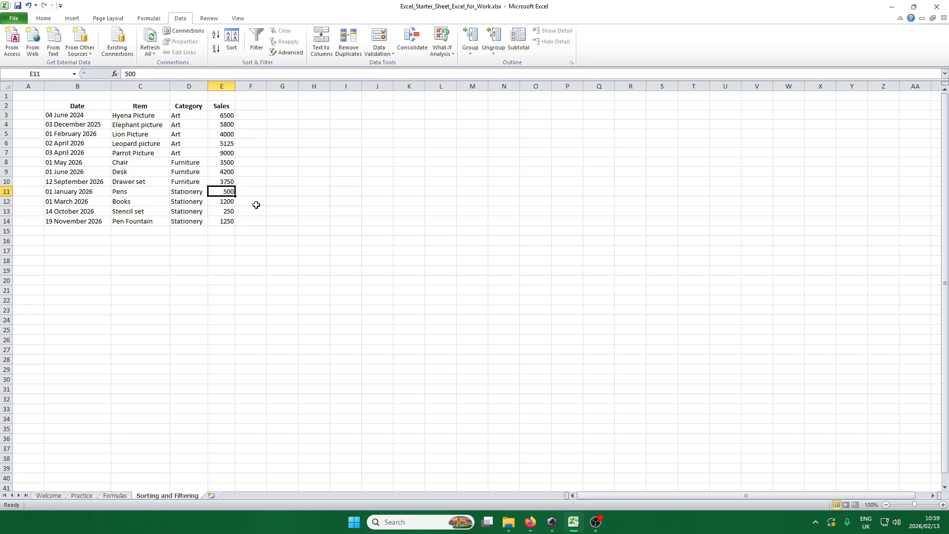
{"action": "left_click", "coordinate": [223, 204]}
{"action": "left_click", "coordinate": [229, 212]}
{"action": "left_click", "coordinate": [227, 221]}
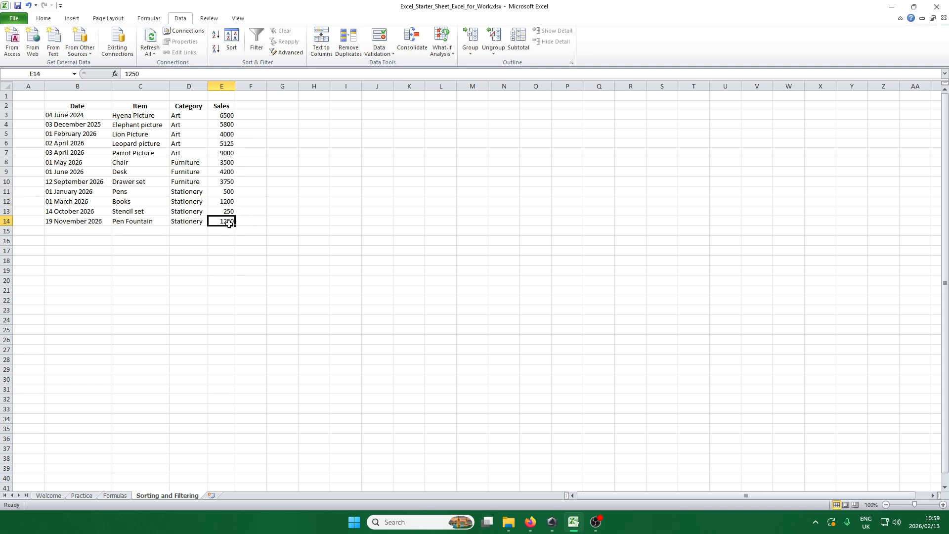
- Custom-sort the table by Category values from A to Z, then by Sales values from smallest to largest
{"action": "left_click", "coordinate": [80, 117]}
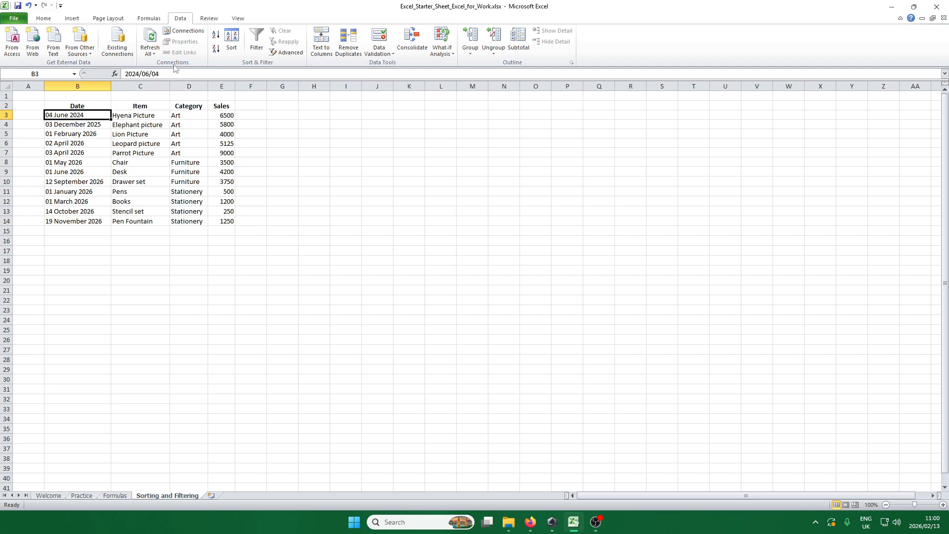
{"action": "left_click", "coordinate": [235, 52]}
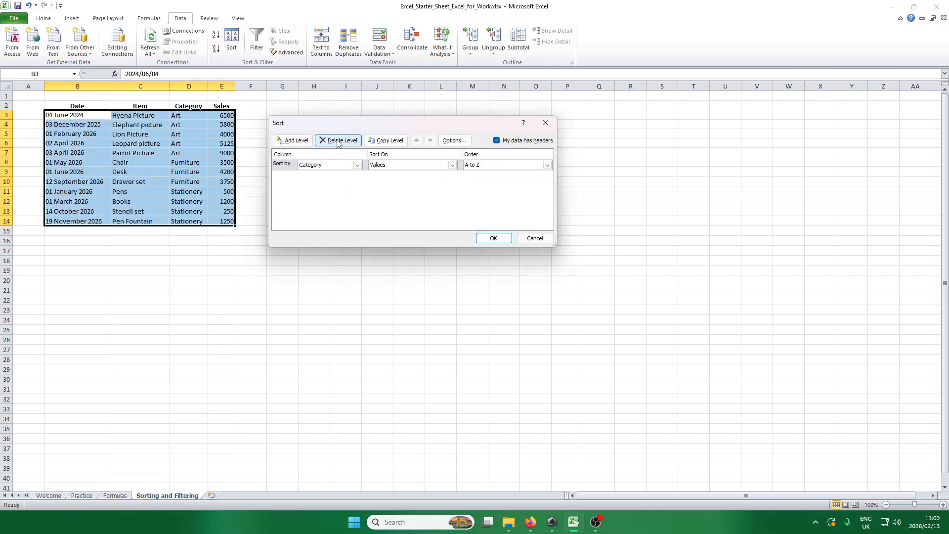
{"action": "left_click", "coordinate": [309, 141]}
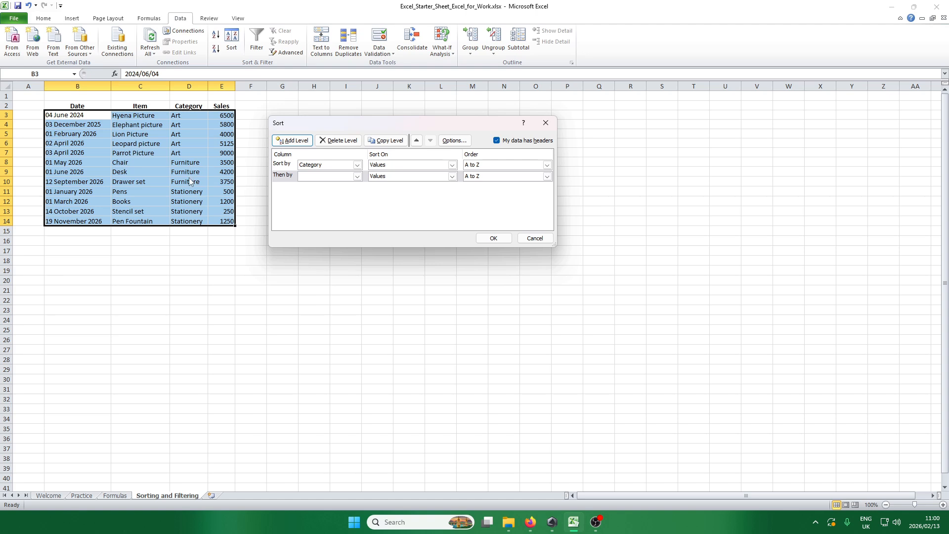
{"action": "left_click", "coordinate": [357, 177]}
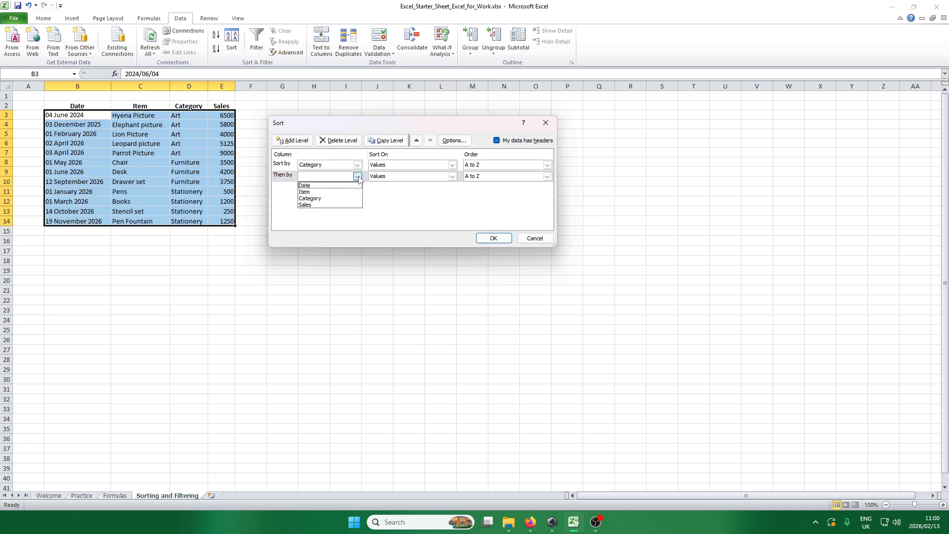
{"action": "left_click", "coordinate": [319, 205]}
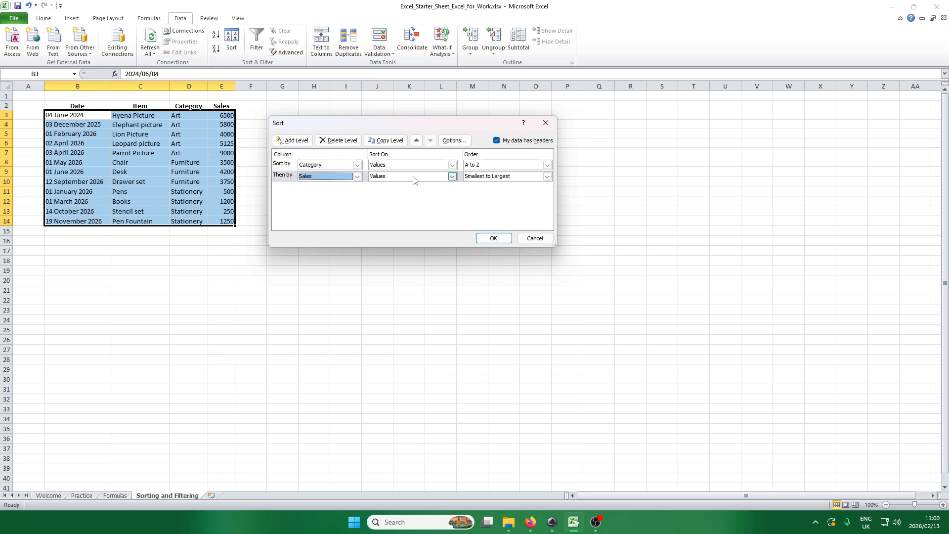
{"action": "left_click", "coordinate": [547, 176]}
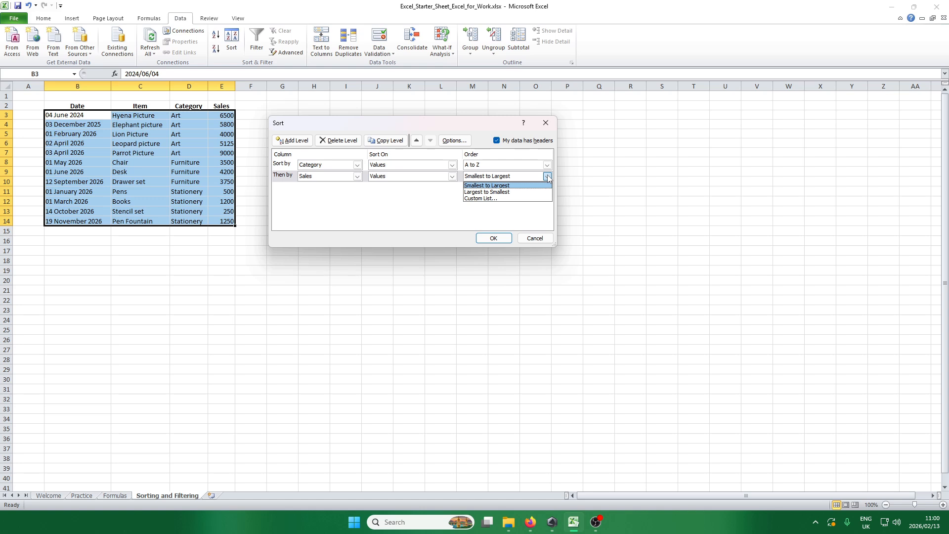
{"action": "left_click", "coordinate": [519, 188]}
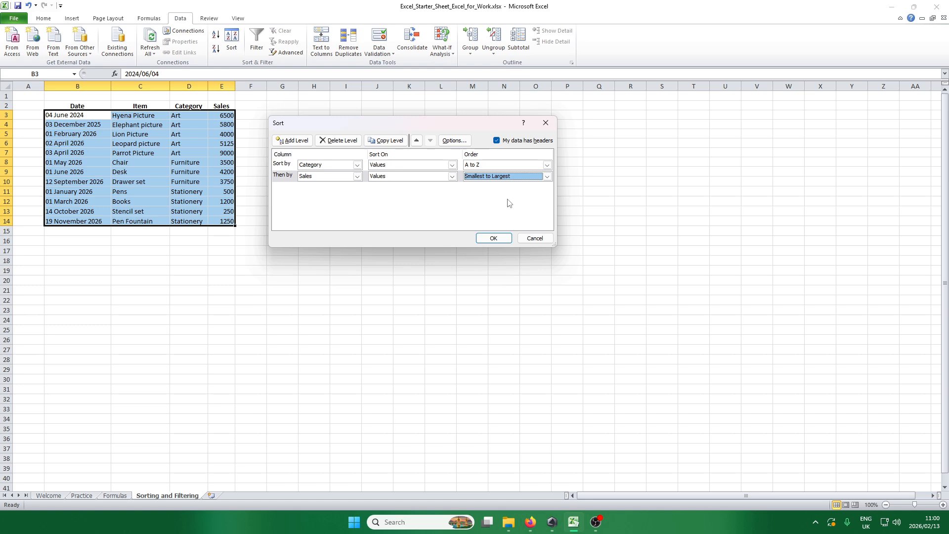
{"action": "left_click", "coordinate": [498, 234]}
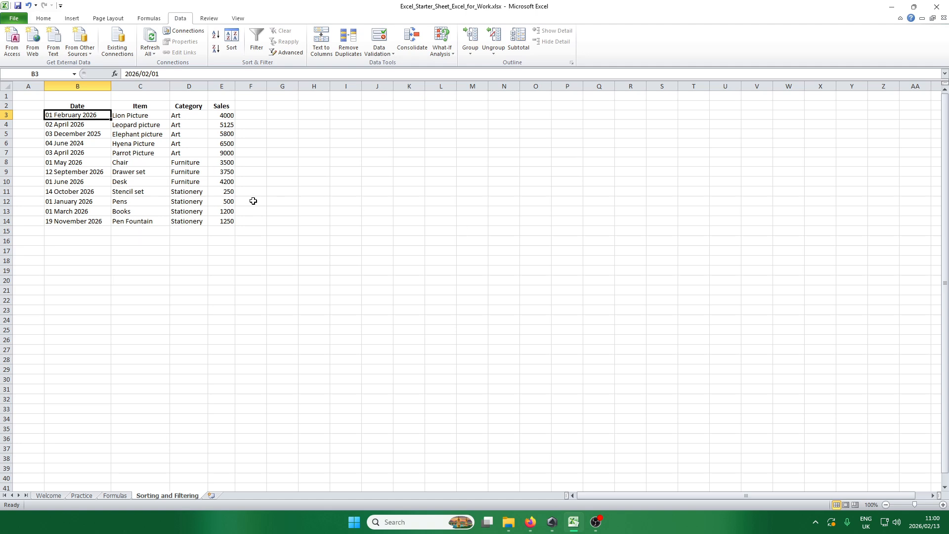
- Check the order of the sales figures within the Stationery rows
{"action": "left_click", "coordinate": [201, 189]}
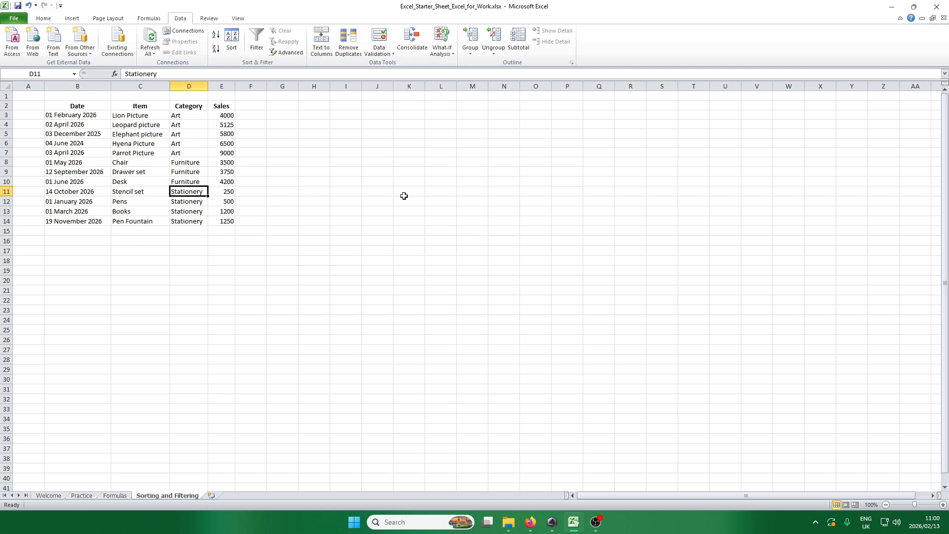
{"action": "left_click", "coordinate": [227, 191]}
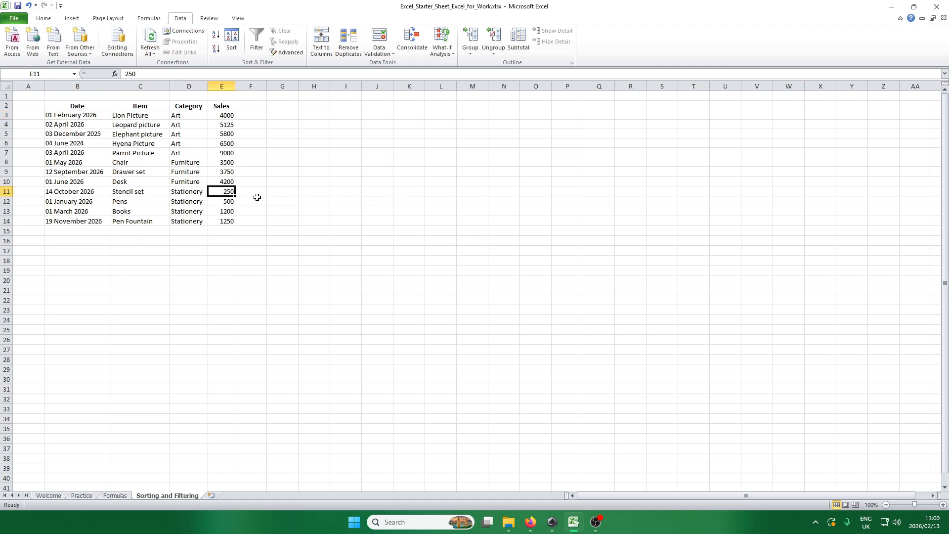
{"action": "left_click", "coordinate": [225, 202]}
{"action": "left_click", "coordinate": [229, 210]}
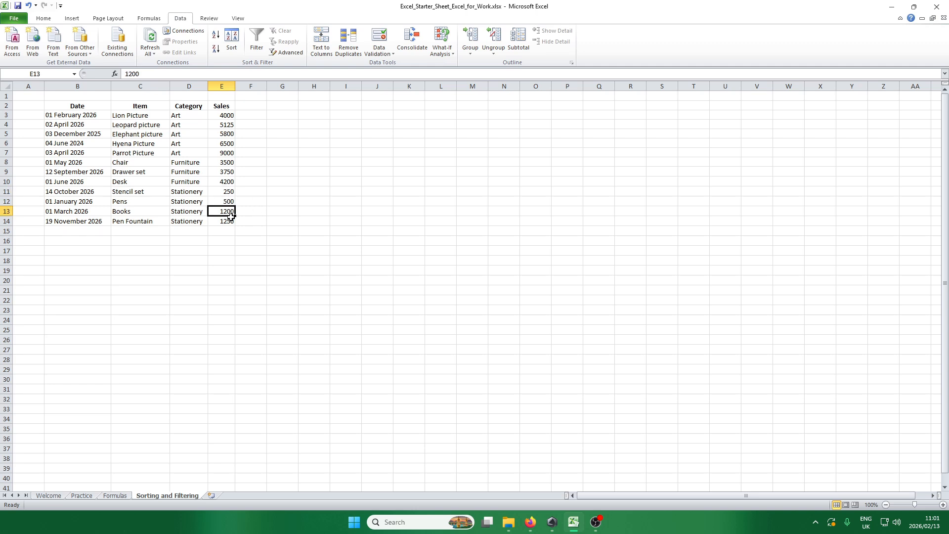
{"action": "left_click", "coordinate": [229, 221]}
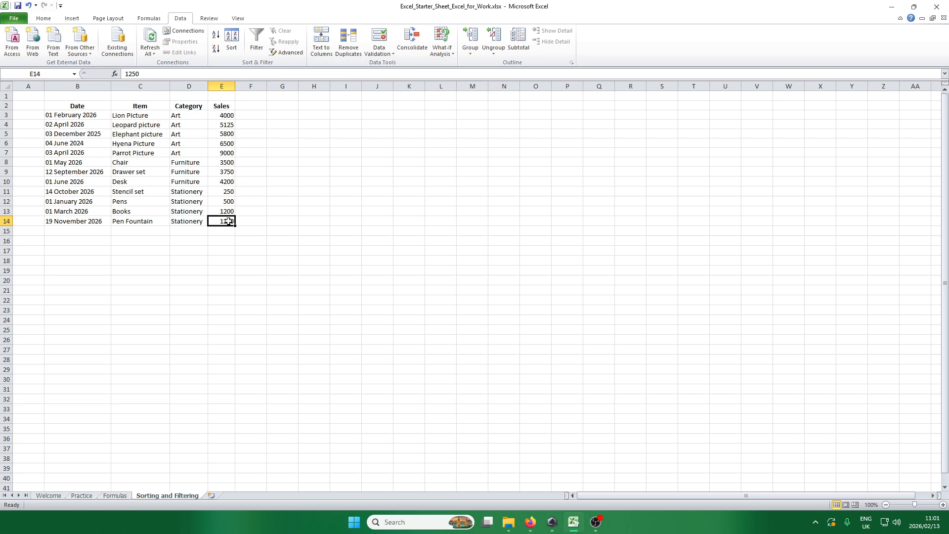
- Turn on filtering for the table, show only the Art and Stationery categories, and select the visible records
{"action": "left_click", "coordinate": [97, 116]}
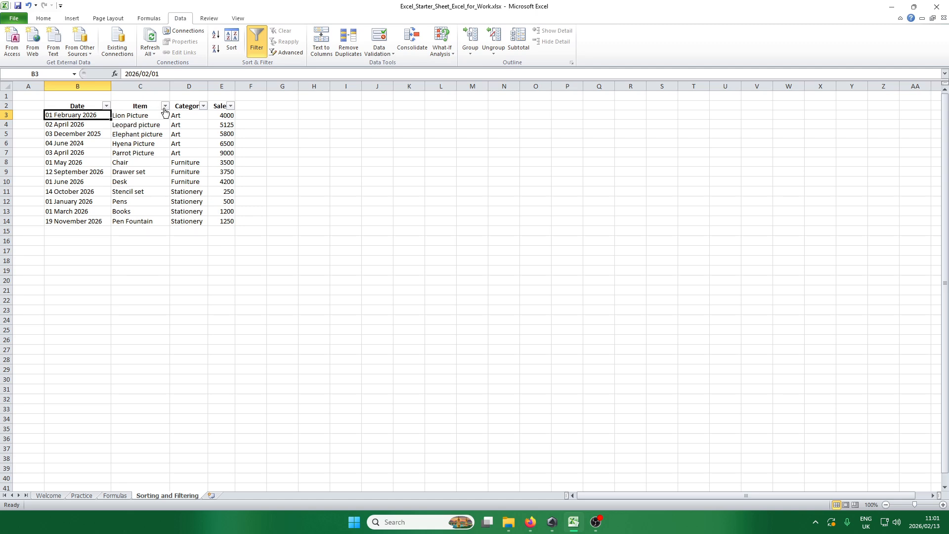
{"action": "left_click", "coordinate": [204, 106]}
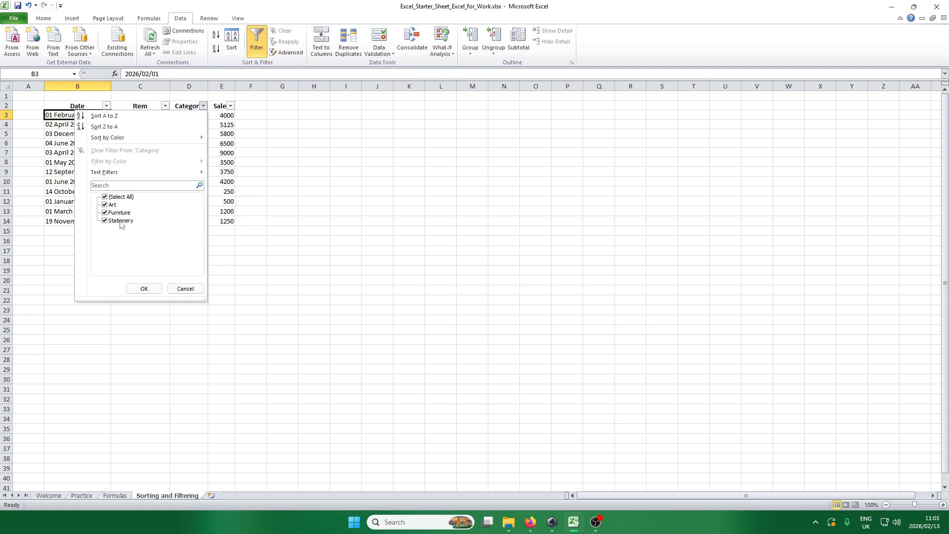
{"action": "mouse_move", "coordinate": [149, 140]}
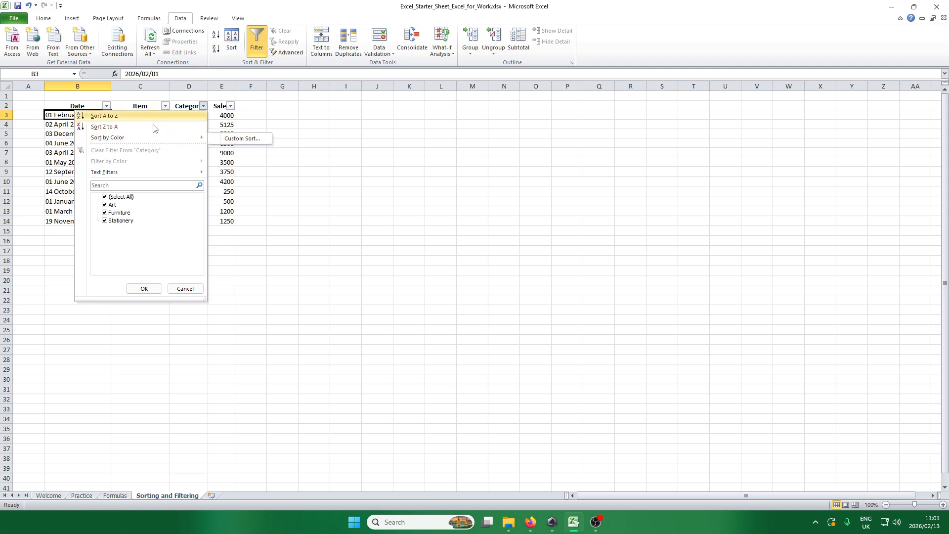
{"action": "mouse_move", "coordinate": [150, 173]}
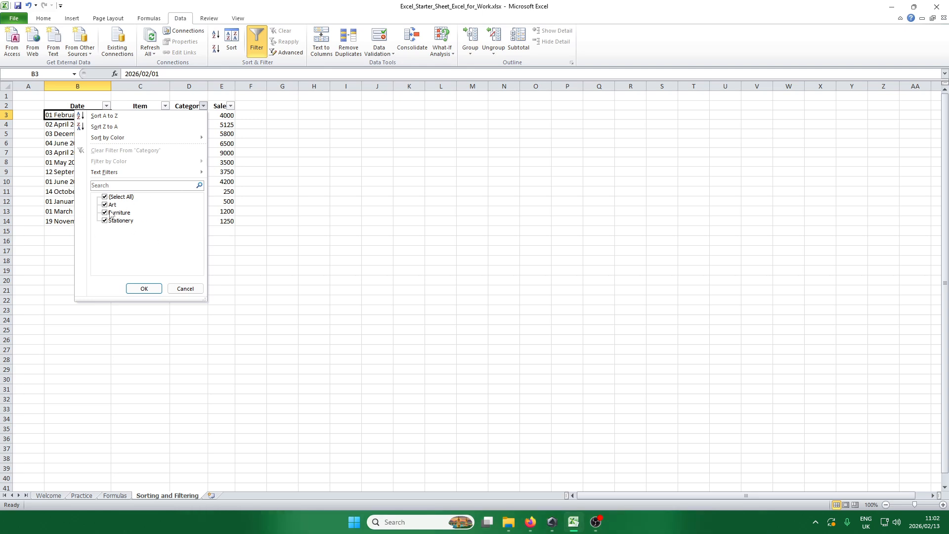
{"action": "left_click", "coordinate": [105, 197]}
{"action": "left_click", "coordinate": [105, 205]}
{"action": "left_click", "coordinate": [106, 221]}
{"action": "left_click", "coordinate": [138, 289]}
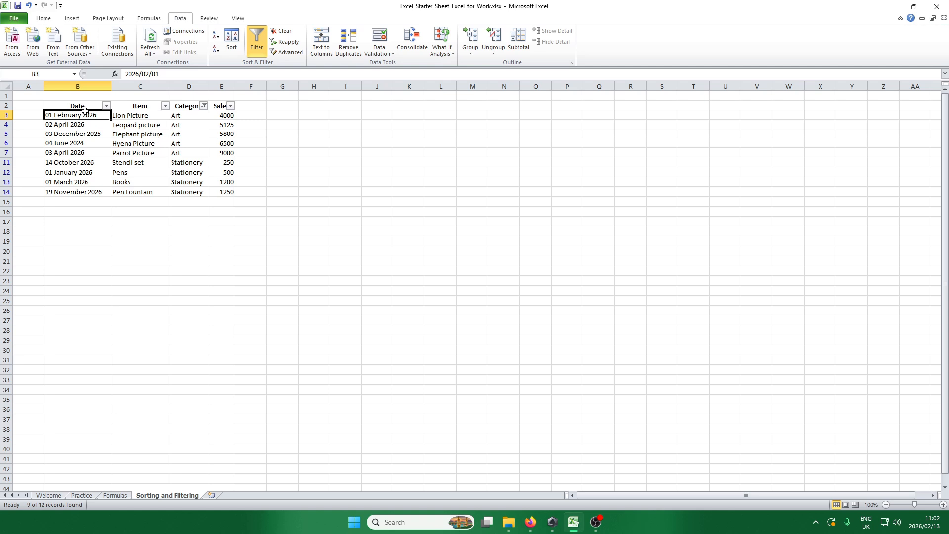
{"action": "left_click_drag", "start_coordinate": [87, 114], "coordinate": [213, 193]}
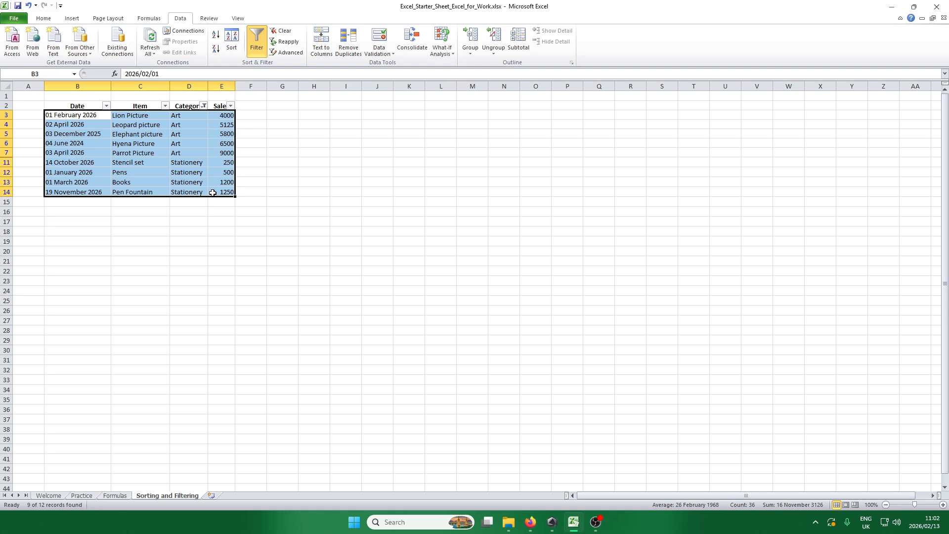
- Change the Category filter to show only Furniture
{"action": "left_click", "coordinate": [204, 106]}
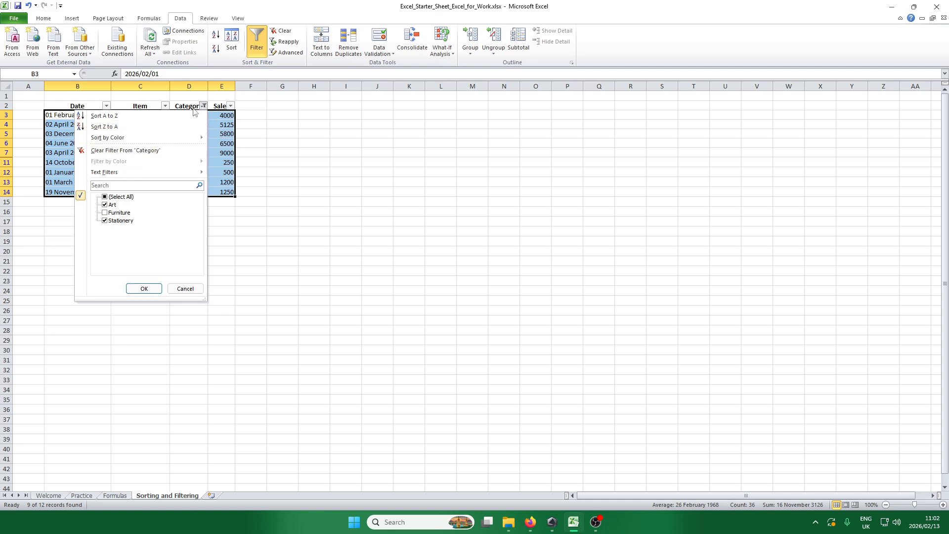
{"action": "left_click", "coordinate": [107, 197]}
{"action": "left_click", "coordinate": [106, 197]}
{"action": "left_click", "coordinate": [110, 214]}
{"action": "left_click", "coordinate": [137, 286]}
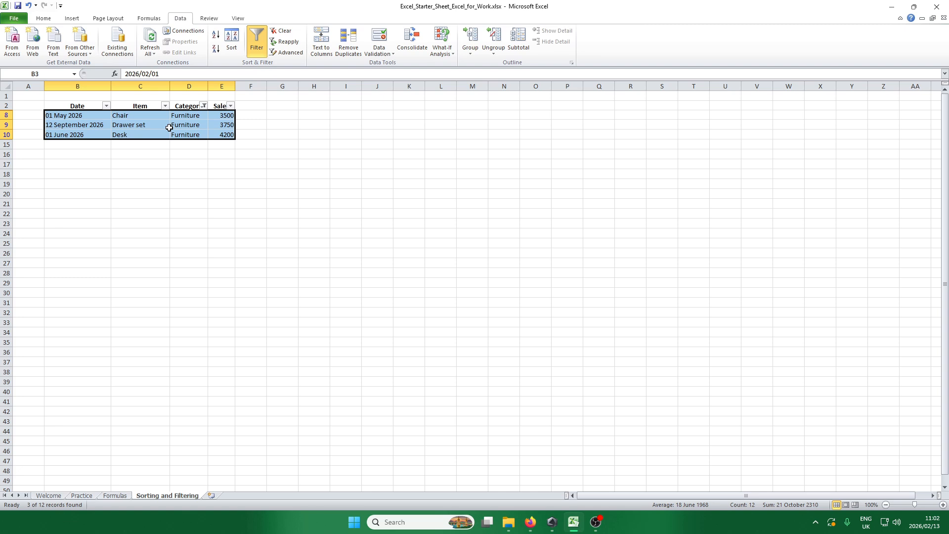
- Turn off filtering to restore the full table and check all its records from B3 to E14
{"action": "double_click", "coordinate": [264, 47]}
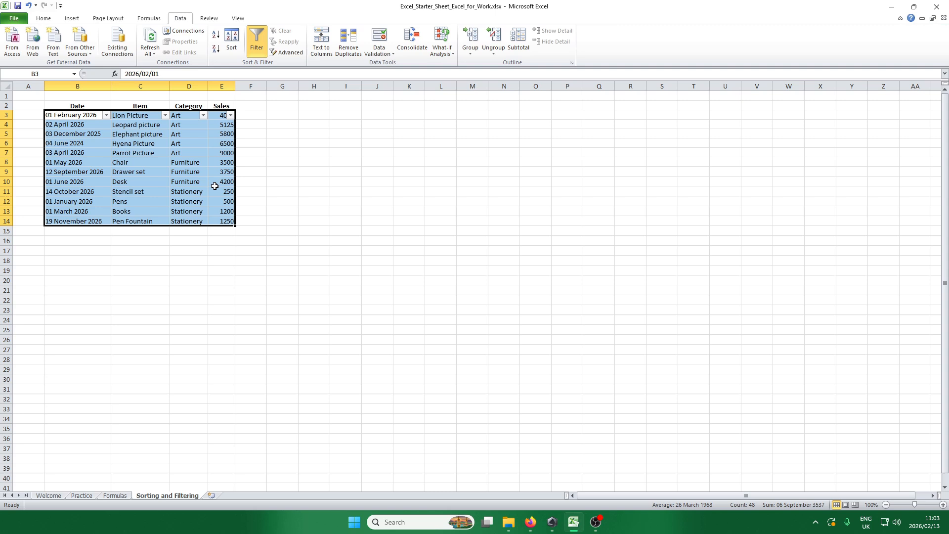
{"action": "left_click", "coordinate": [254, 48]}
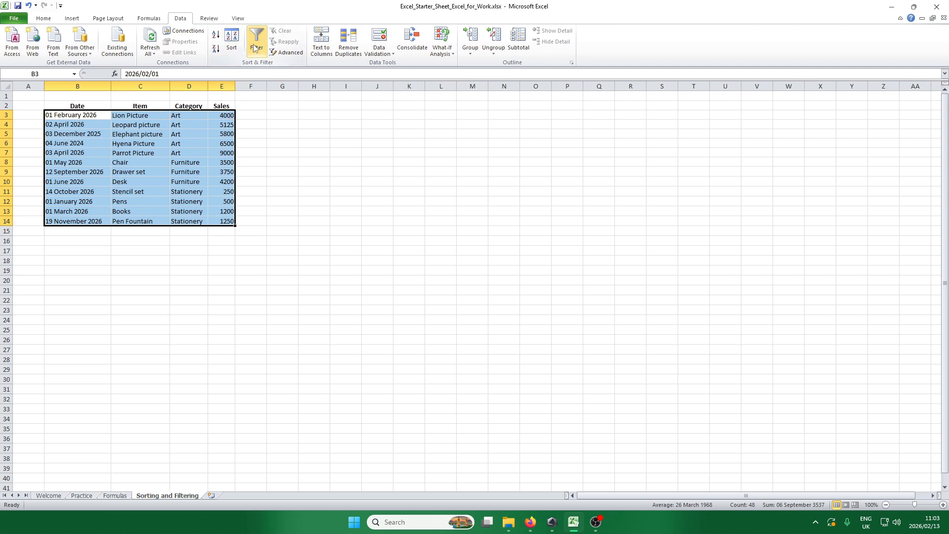
{"action": "left_click", "coordinate": [262, 145]}
{"action": "left_click_drag", "start_coordinate": [48, 114], "coordinate": [216, 217]}
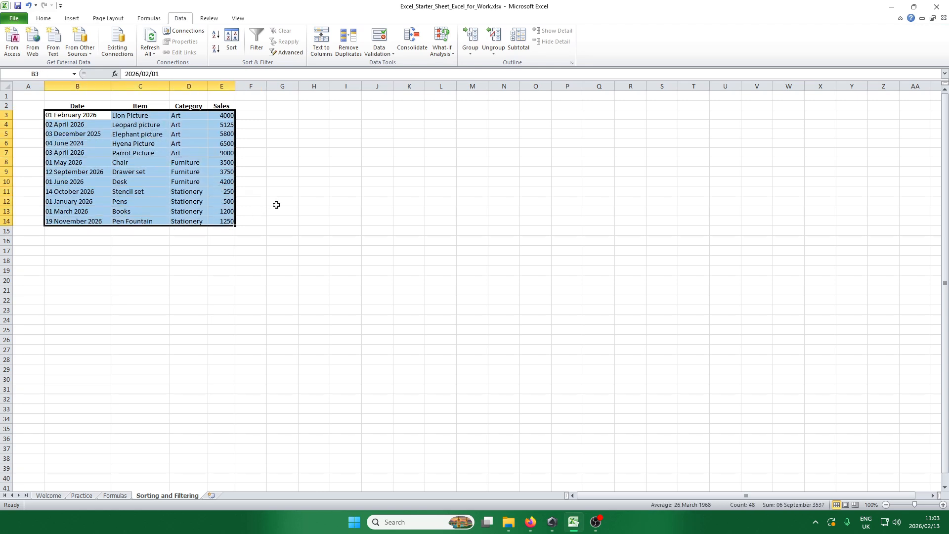
{"action": "left_click", "coordinate": [276, 204]}
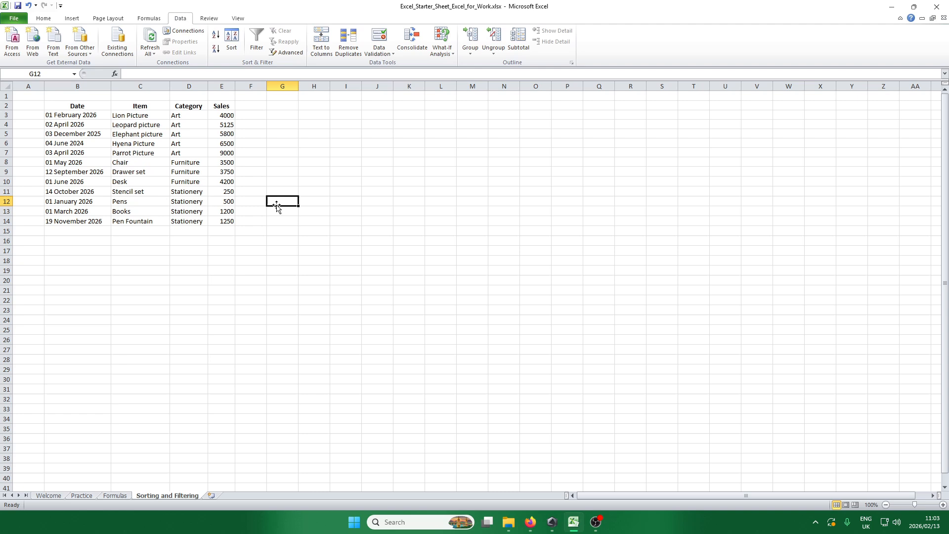